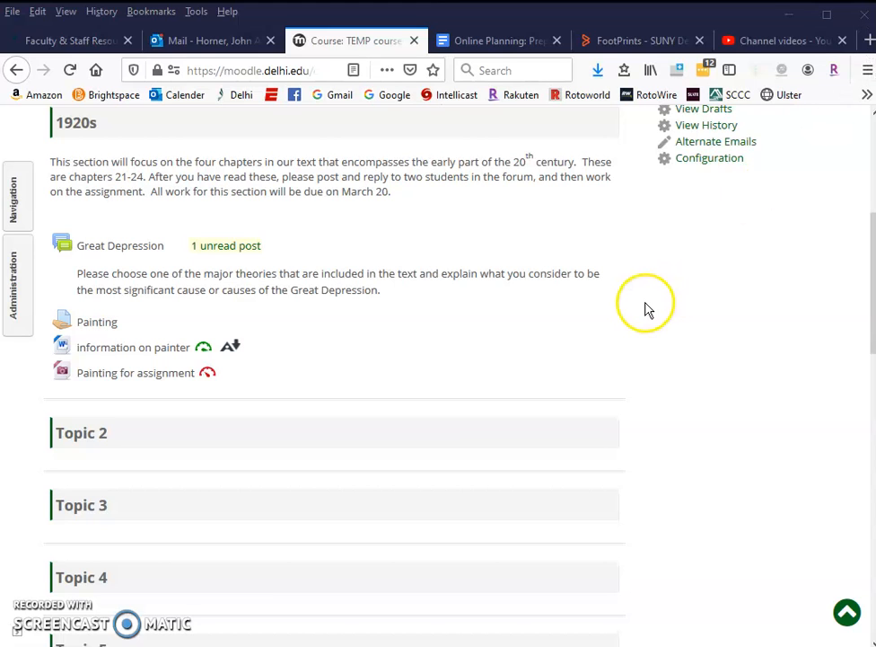
# Step: Turn on editing for the TEMP course page
pyautogui.scroll(5, 646, 307)
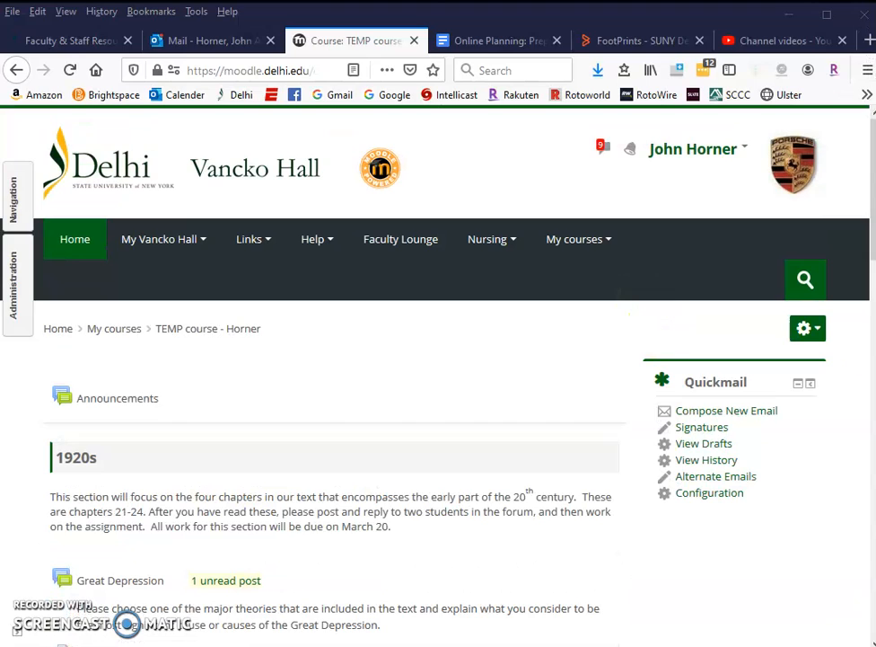
pyautogui.click(807, 331)
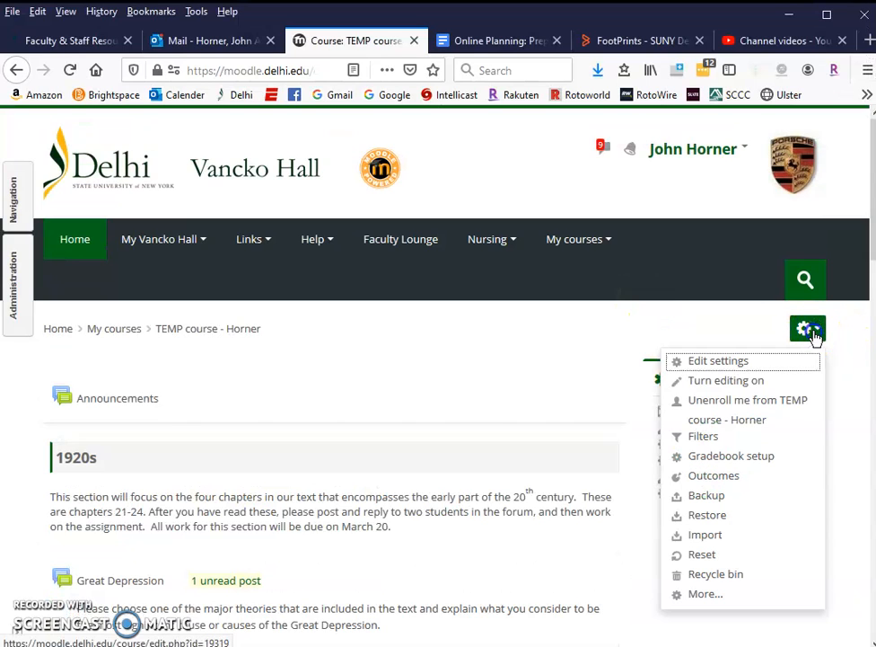
pyautogui.click(736, 380)
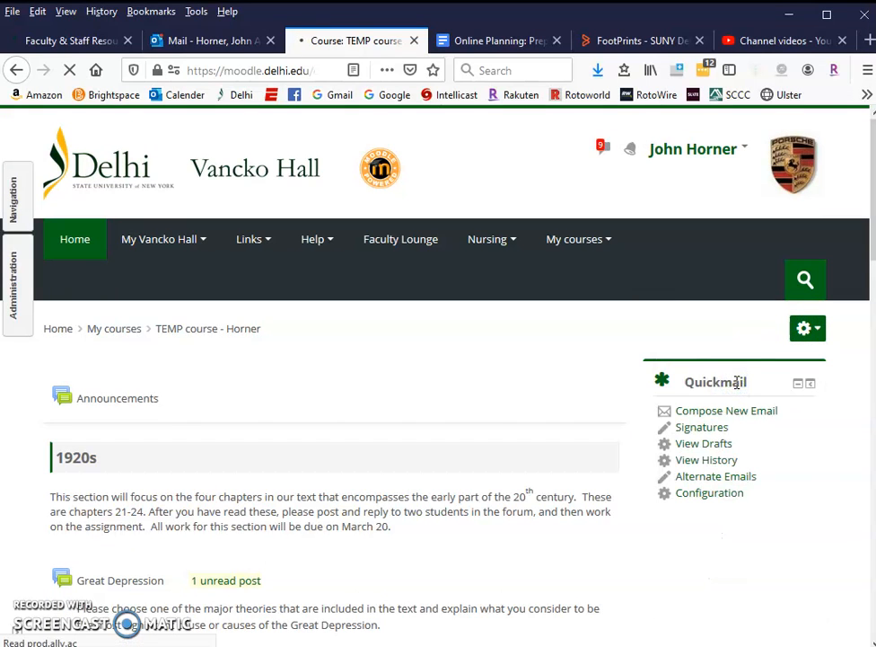
# Step: Add a Turnitin Assignment 2 activity to the course's top section and expand all of its settings
pyautogui.click(514, 440)
pyautogui.scroll(-1, 540, 329)
pyautogui.scroll(-4, 540, 329)
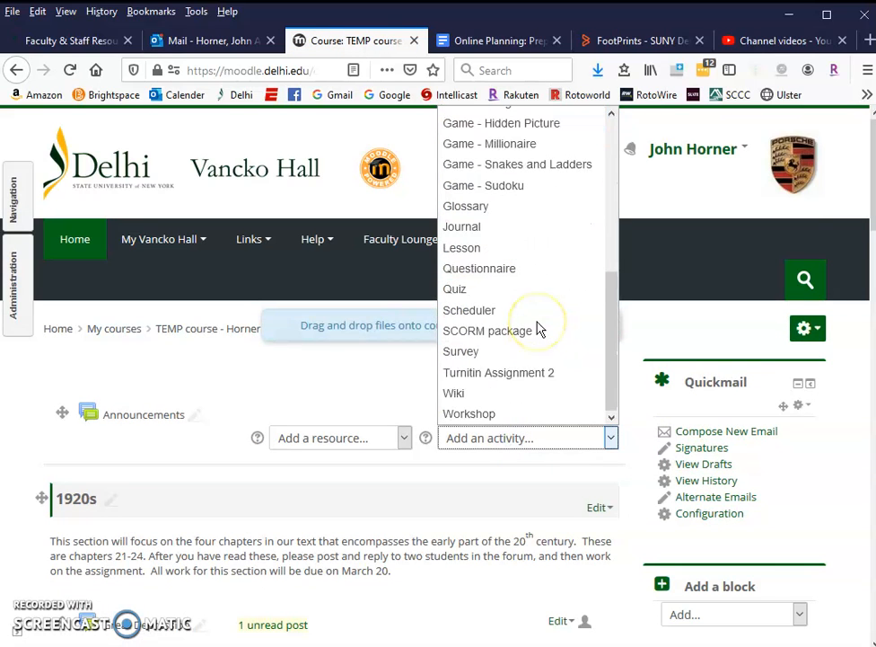
pyautogui.click(505, 380)
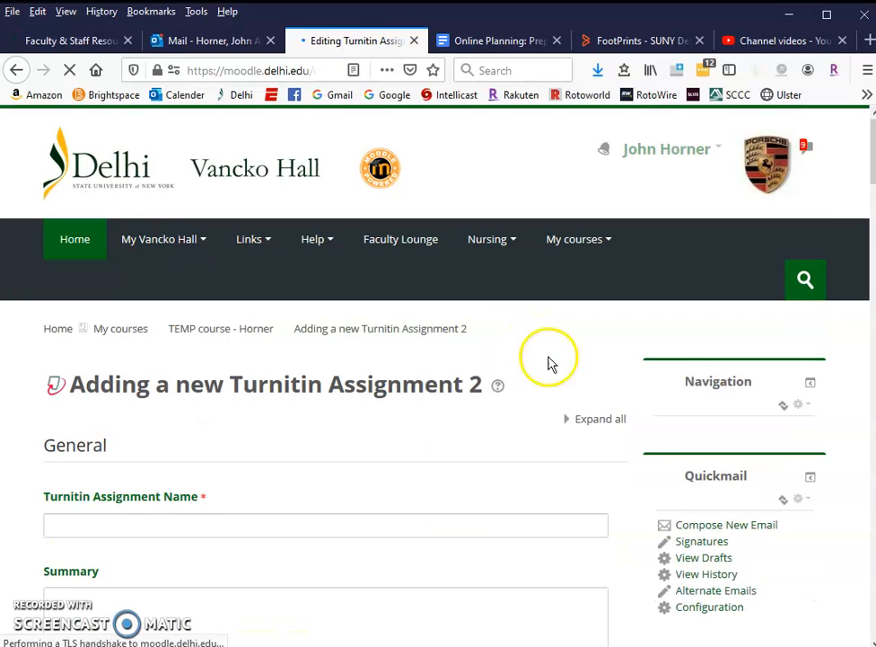
pyautogui.click(597, 428)
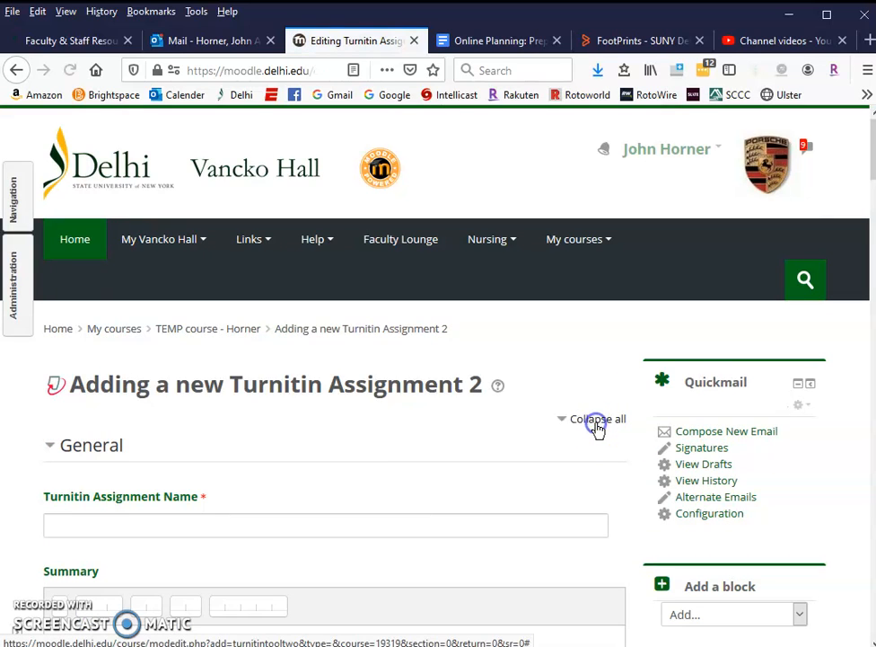
# Step: Name the assignment "Weekly refelction" and display the summary "Please submit your week 3 reflection essay here." on the course page
pyautogui.scroll(-3, 597, 430)
pyautogui.click(319, 274)
pyautogui.write('Weekly')
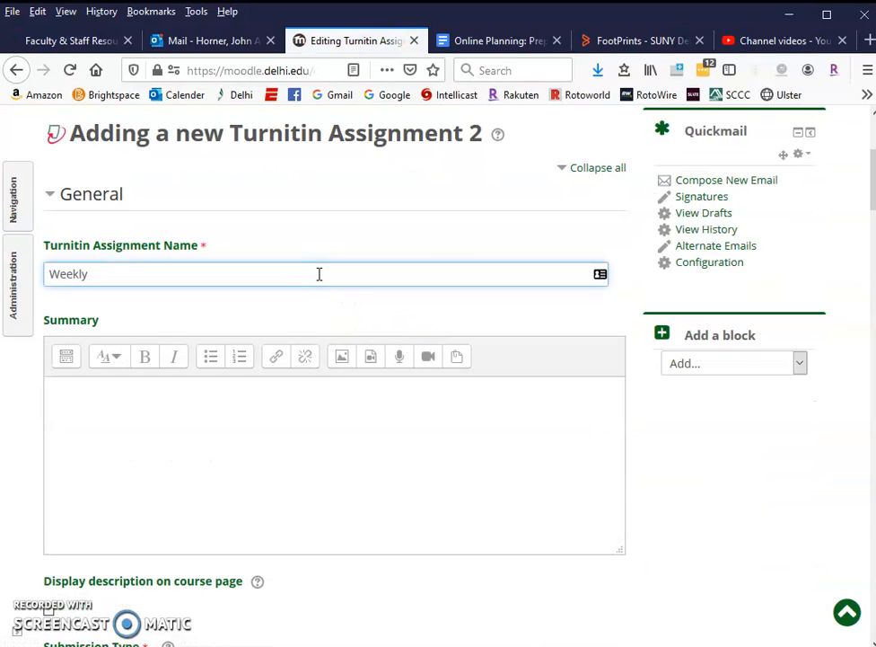
pyautogui.write(' refelction')
pyautogui.click(206, 428)
pyautogui.write('Please submit your week 3 reflection essay here.')
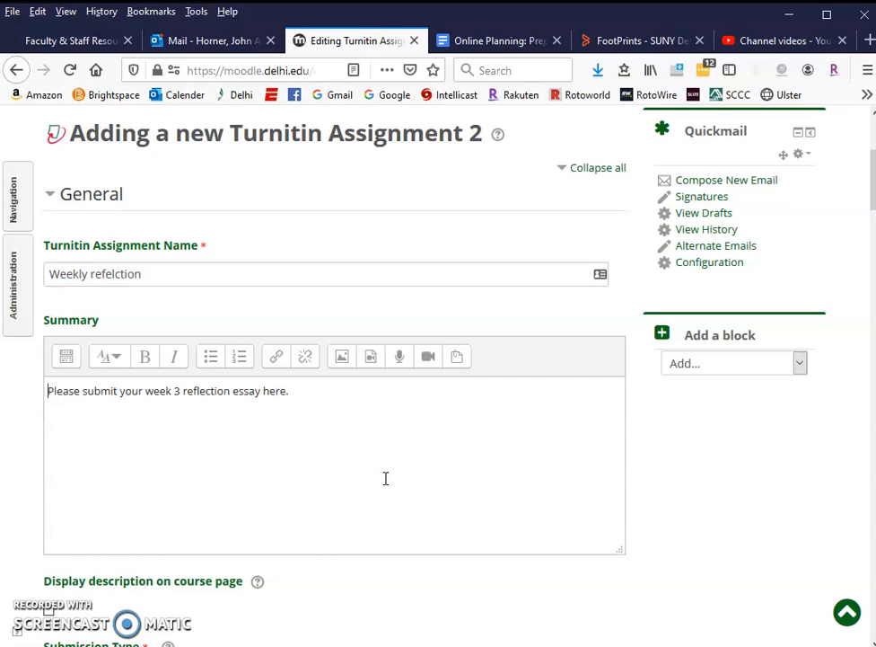
pyautogui.scroll(-3, 385, 477)
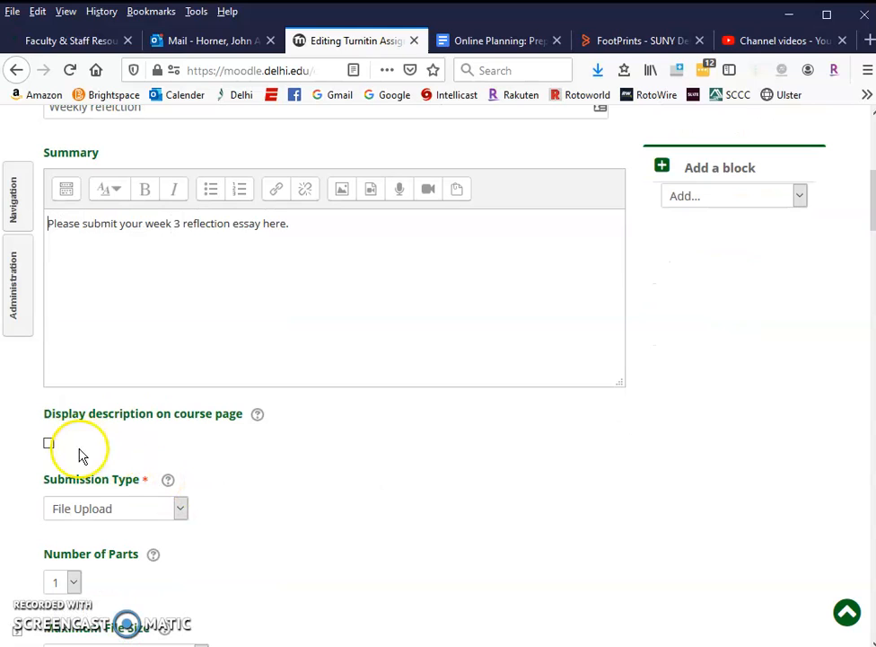
pyautogui.click(50, 444)
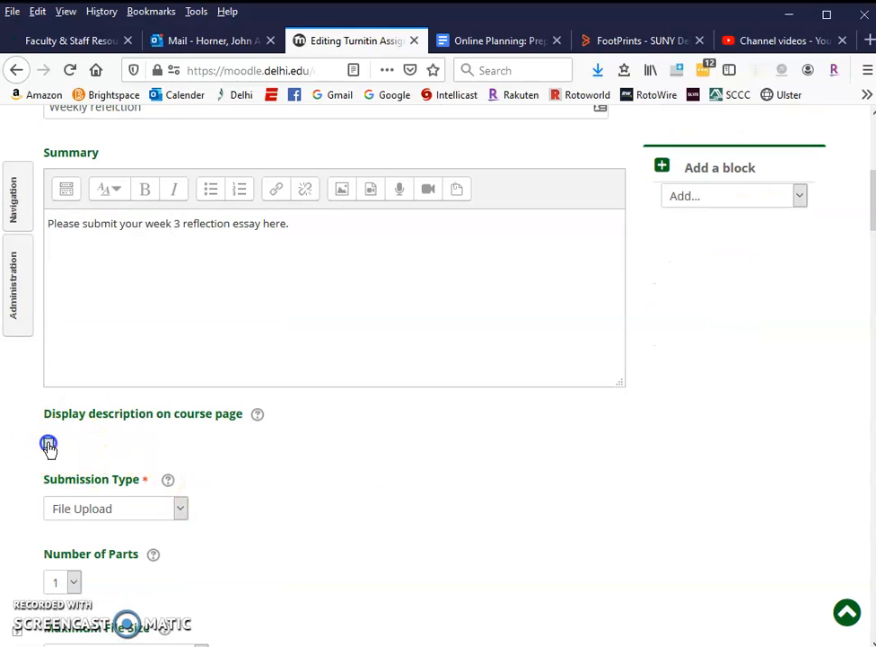
# Step: Set the assignment's grade type to Point, keeping the general submission settings at their defaults
pyautogui.scroll(-5, 269, 435)
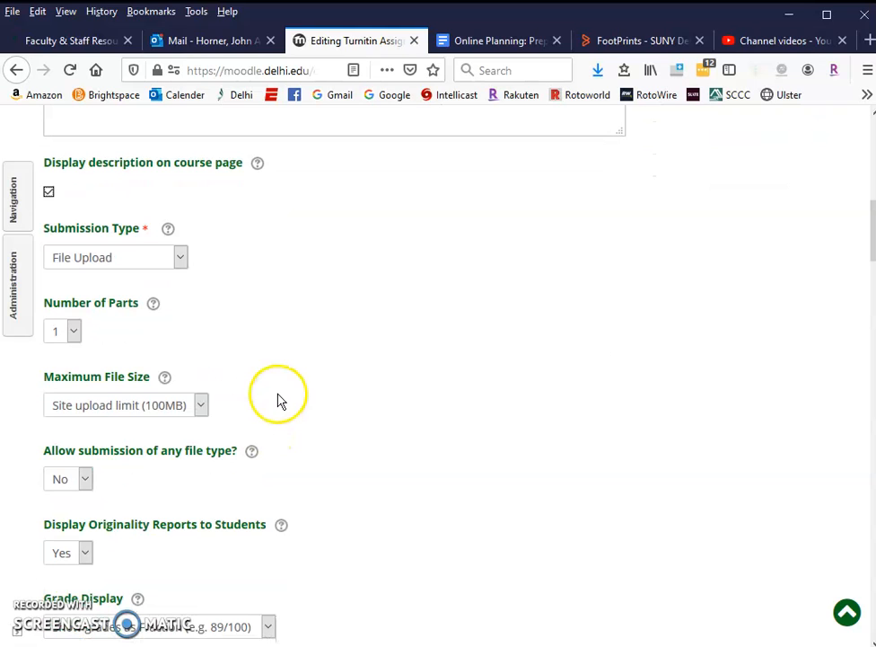
pyautogui.scroll(-3, 280, 397)
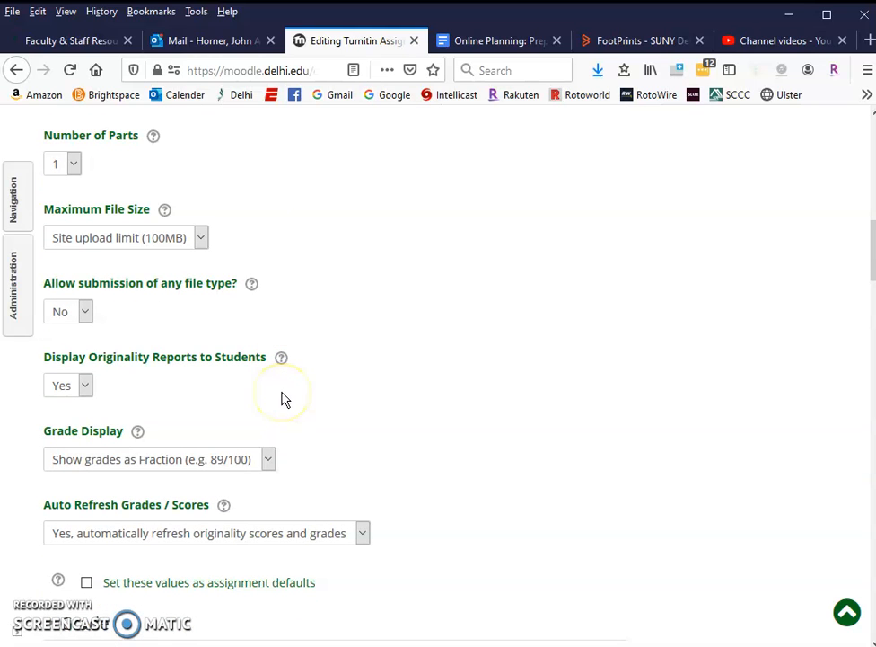
pyautogui.scroll(-3, 310, 391)
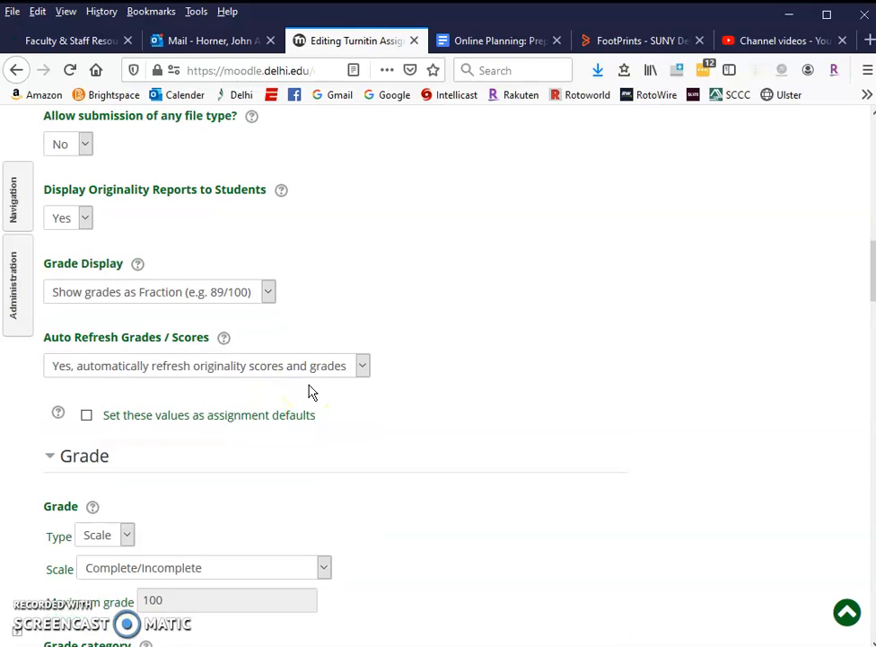
pyautogui.scroll(-3, 411, 352)
pyautogui.scroll(-2, 410, 352)
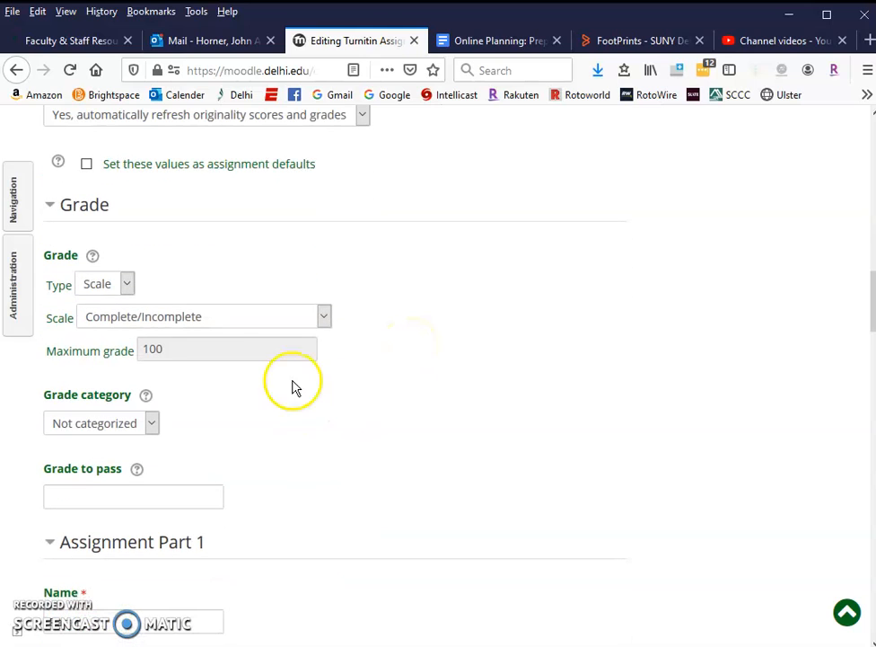
pyautogui.click(127, 285)
pyautogui.click(101, 349)
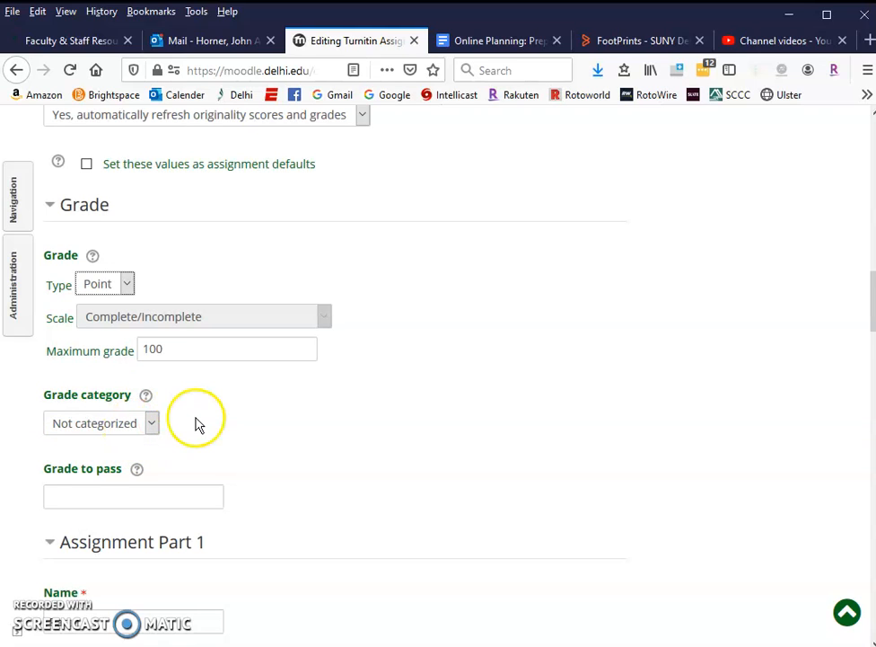
# Step: Review the start, due and post date settings of Assignment Part 1
pyautogui.scroll(-4, 196, 422)
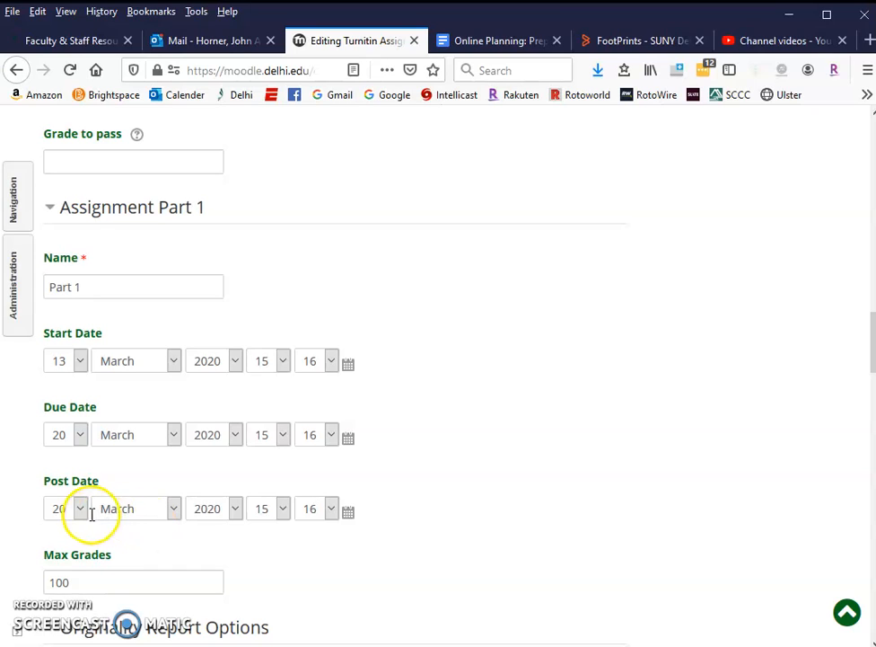
pyautogui.click(215, 520)
pyautogui.click(143, 507)
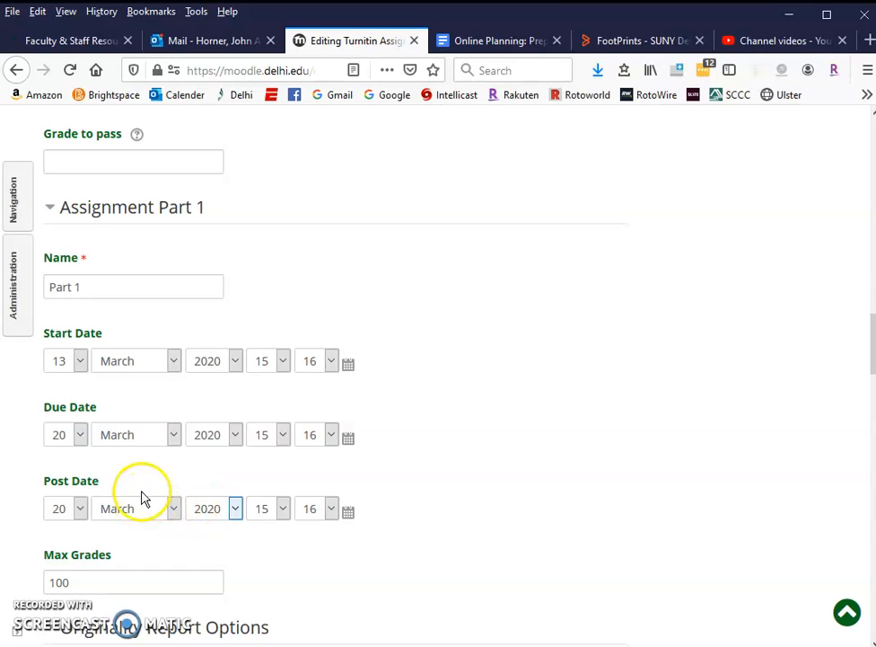
pyautogui.click(140, 439)
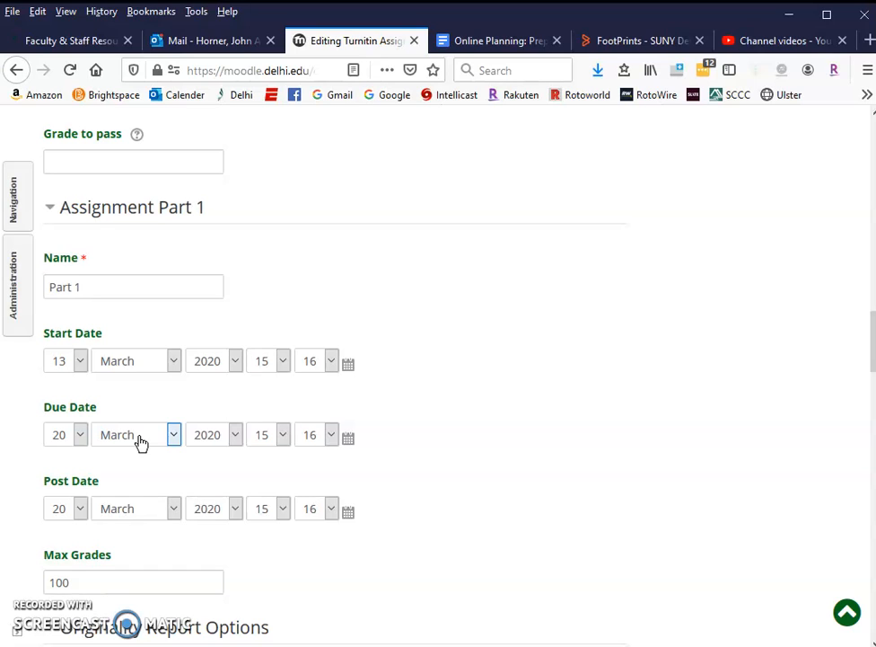
pyautogui.click(389, 436)
# Step: Save the Turnitin assignment with the remaining options at their defaults and return to the course
pyautogui.scroll(-3, 389, 437)
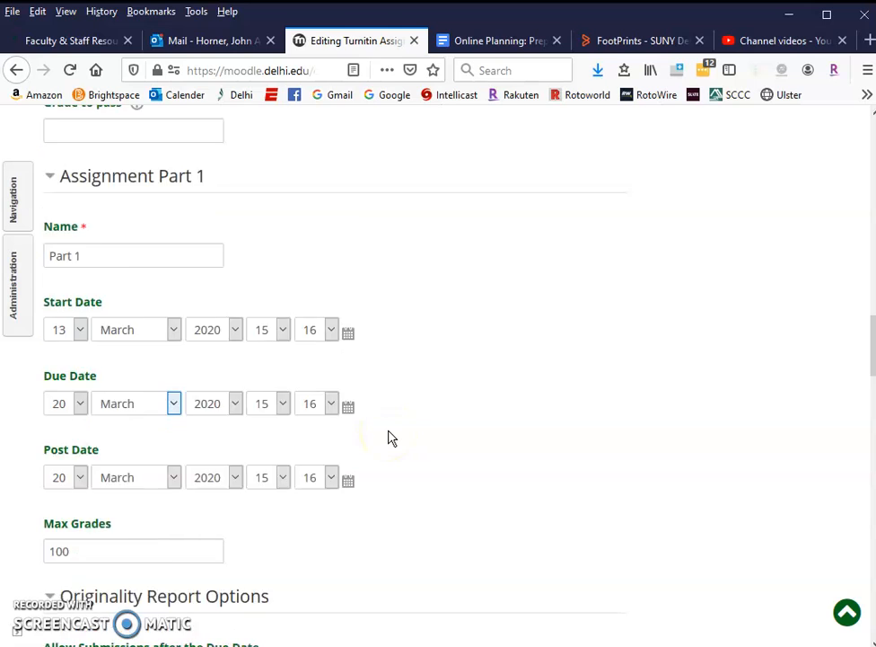
pyautogui.scroll(-3, 389, 437)
pyautogui.scroll(-15, 389, 437)
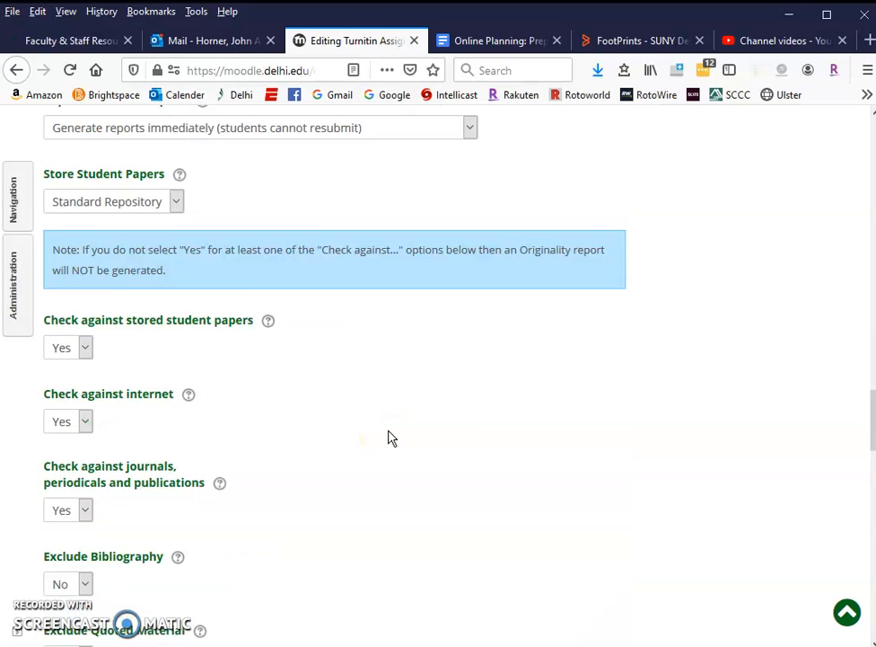
pyautogui.scroll(-8, 389, 437)
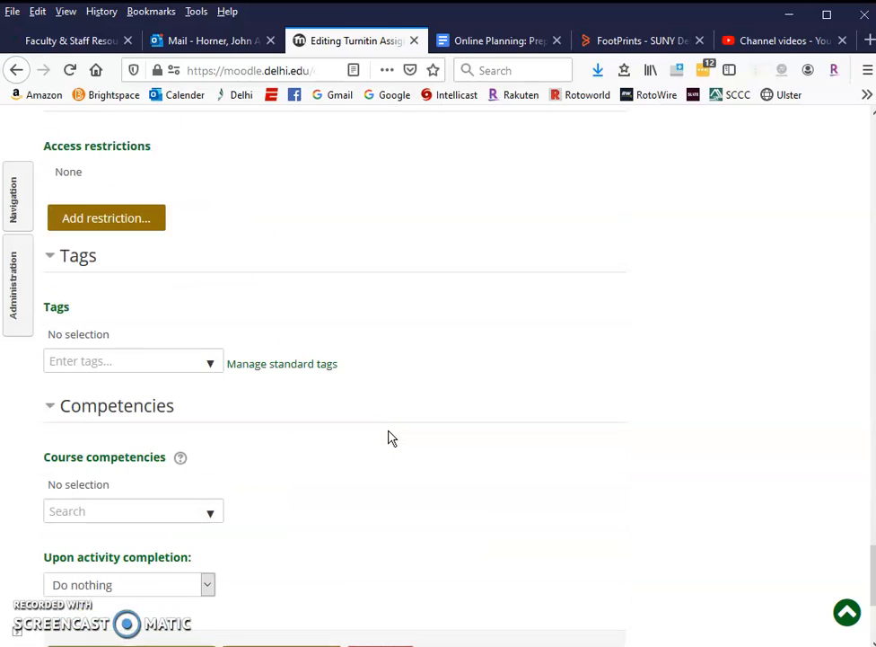
pyautogui.click(188, 429)
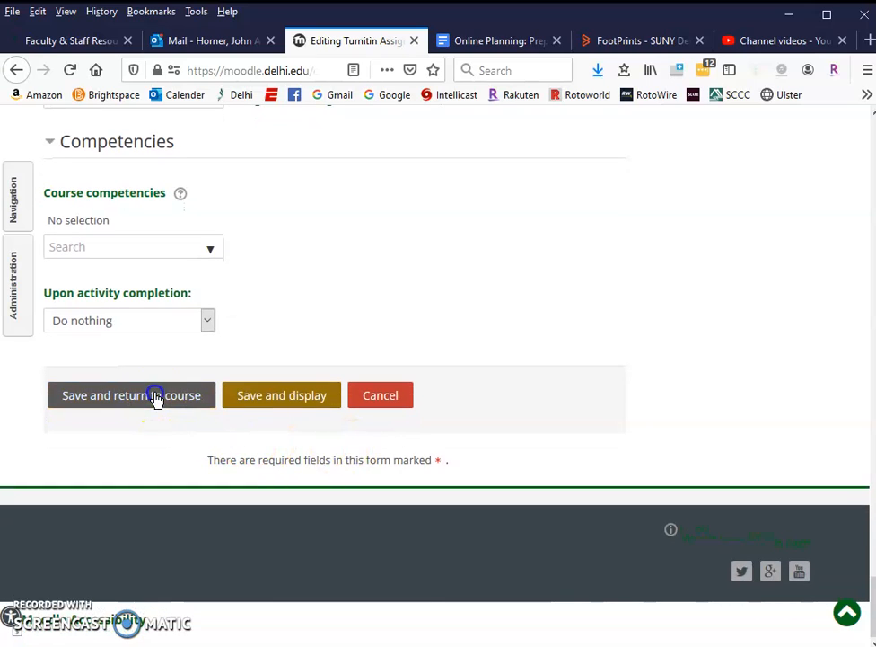
pyautogui.click(156, 396)
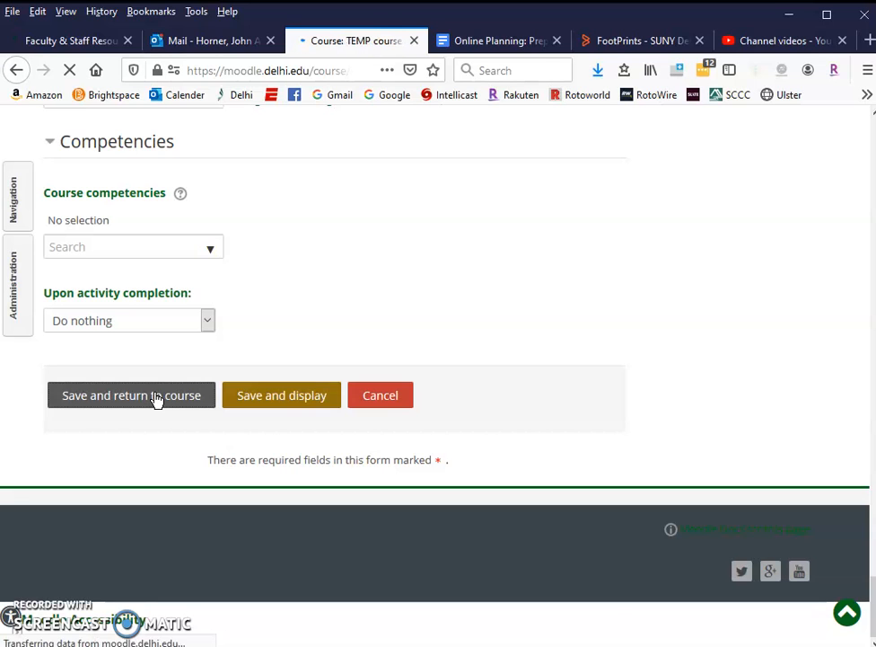
# Step: Open the new Weekly refelction assignment from the course page and view the student submissions in its inbox
pyautogui.scroll(-3, 431, 399)
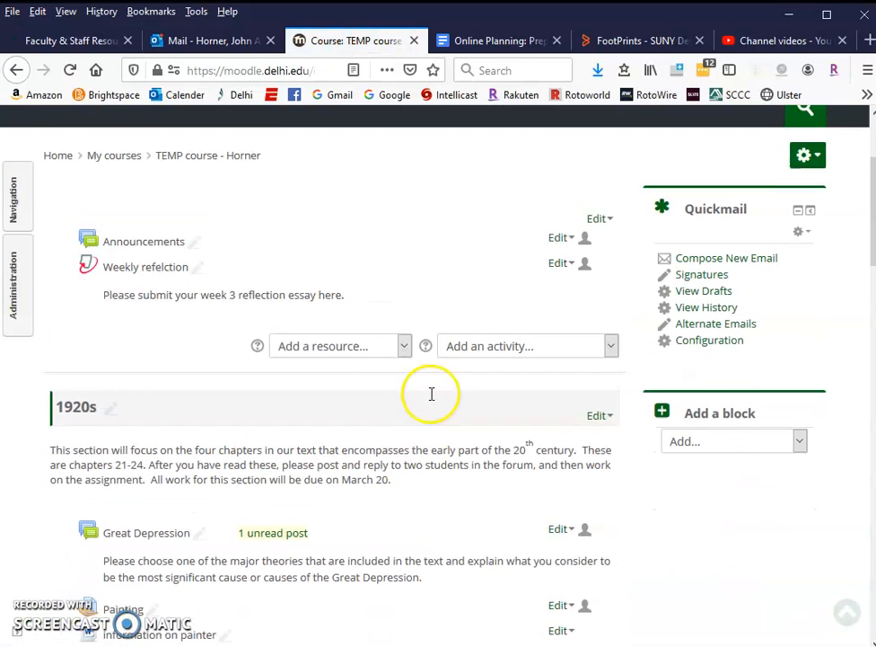
pyautogui.scroll(2, 83, 380)
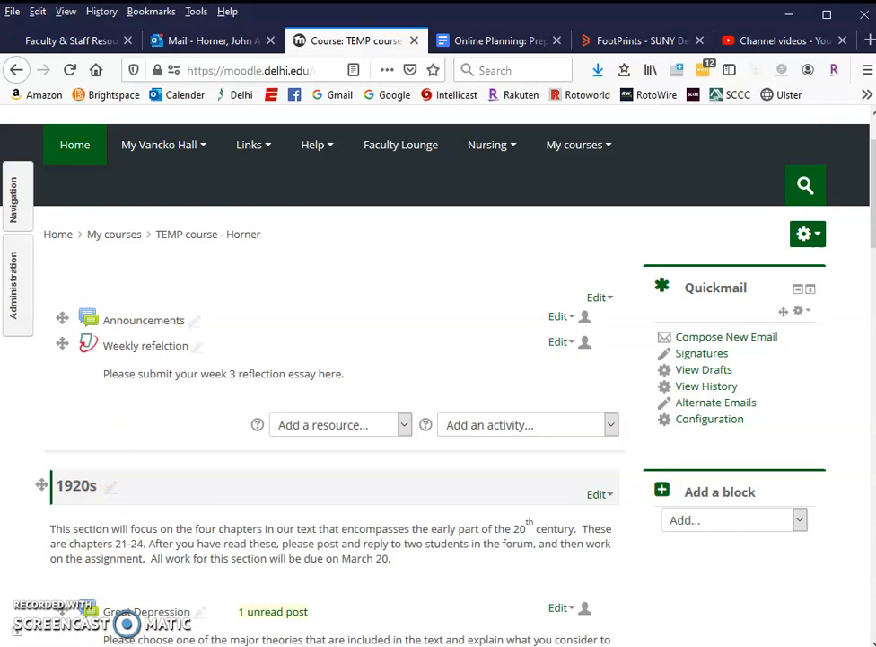
pyautogui.scroll(1, 332, 377)
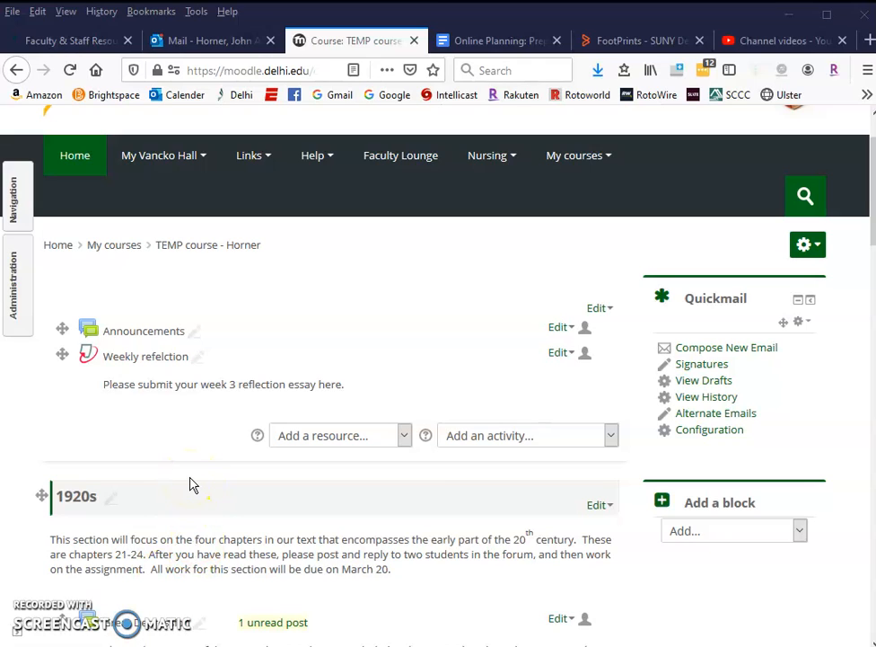
pyautogui.click(124, 361)
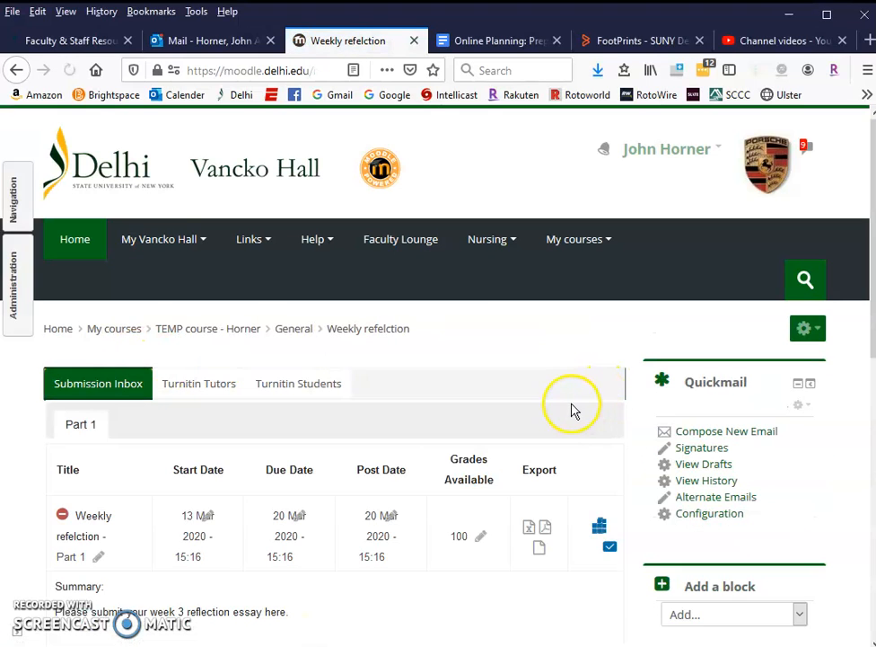
pyautogui.scroll(-5, 574, 411)
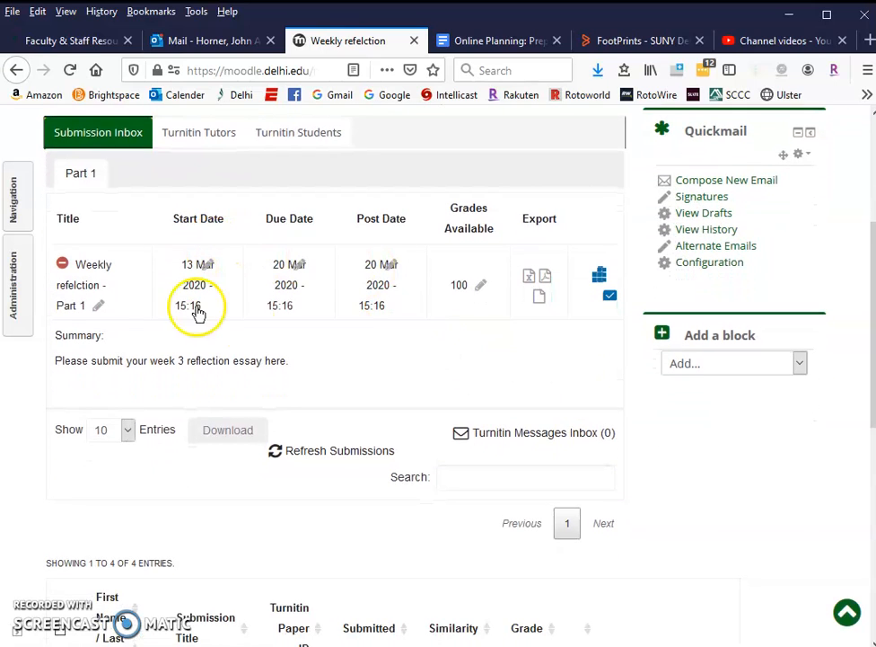
pyautogui.scroll(-3, 438, 365)
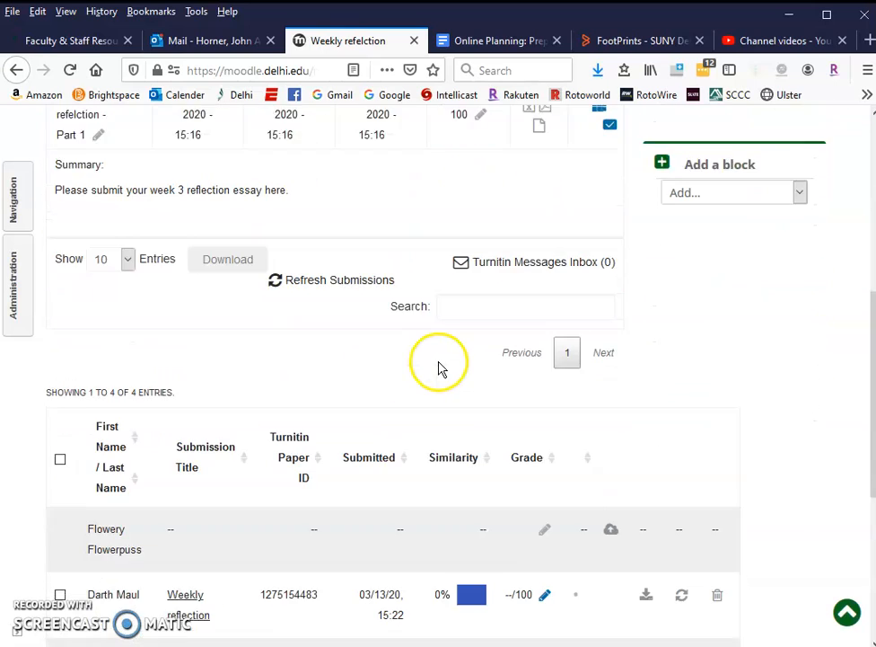
pyautogui.scroll(-4, 438, 366)
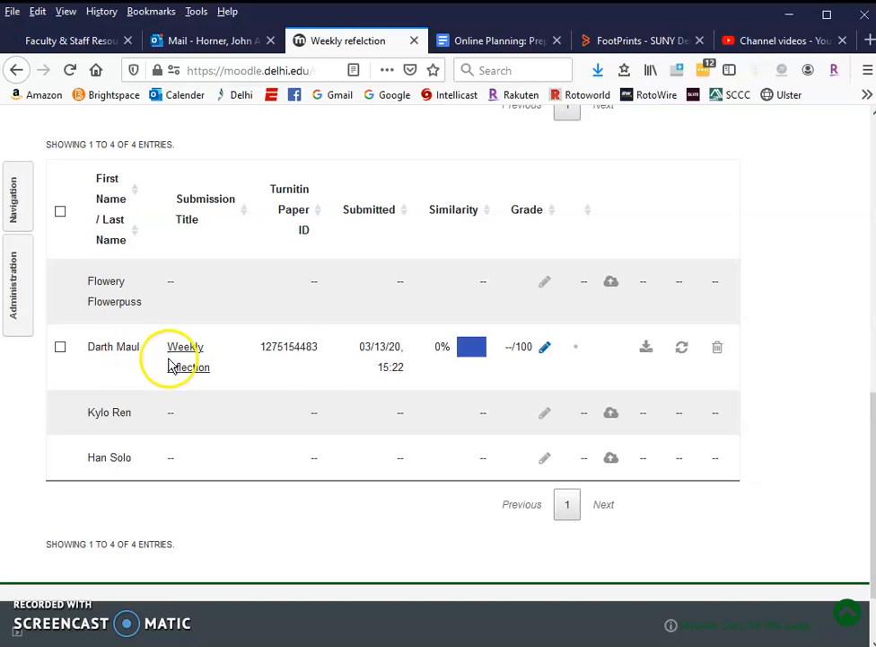
# Step: View the similarity report of the submitted Weekly reflection paper in Feedback Studio, and return to the submission inbox
pyautogui.click(473, 350)
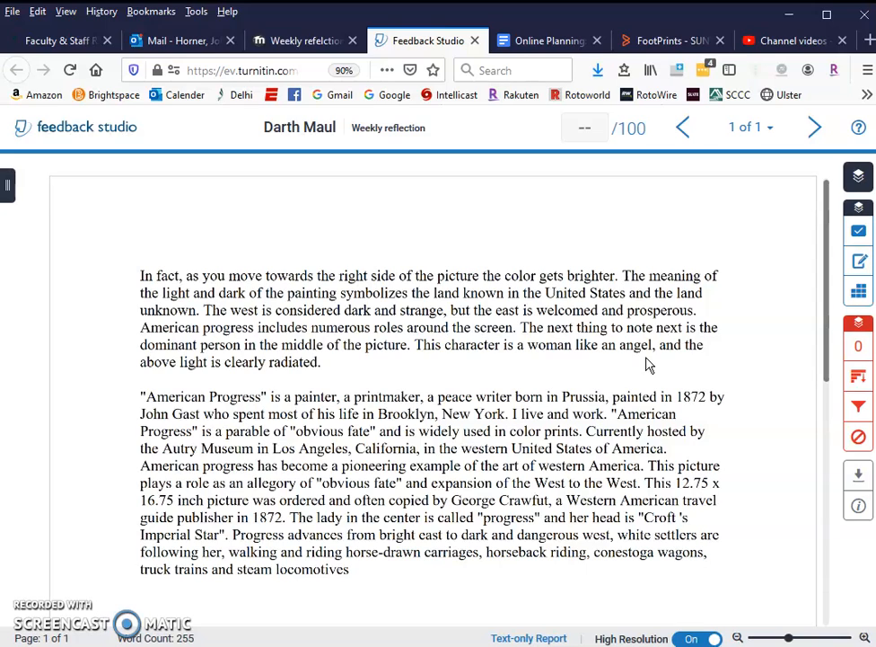
pyautogui.click(677, 371)
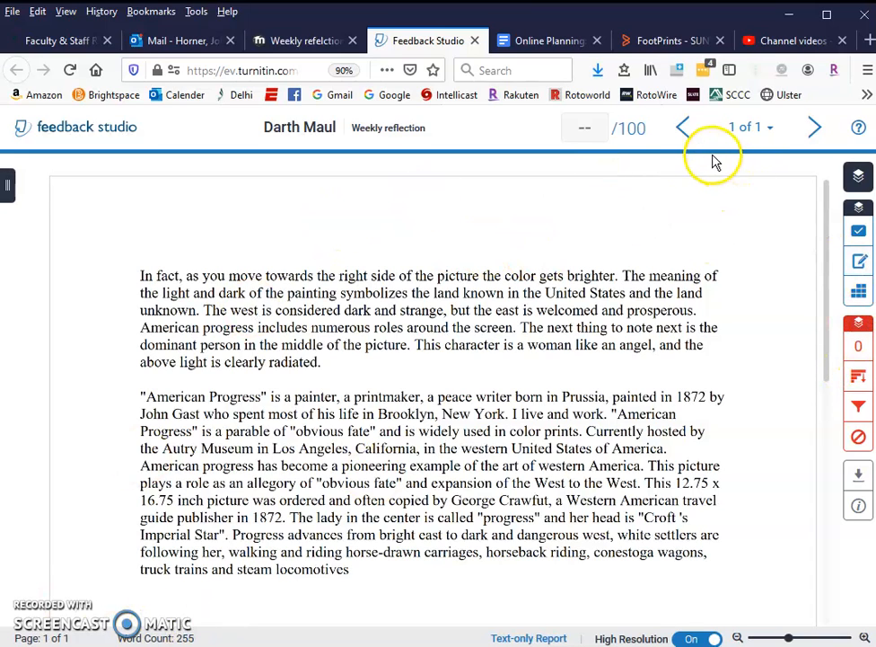
pyautogui.click(475, 42)
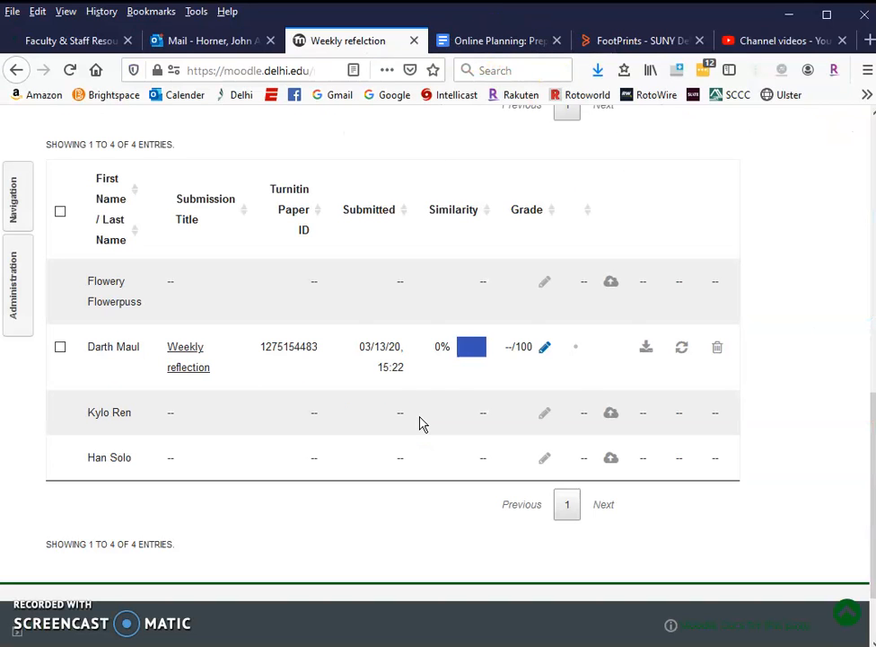
# Step: Open the submitted Weekly reflection paper for grading, give it 100 out of 100, and return to the submission inbox
pyautogui.click(545, 351)
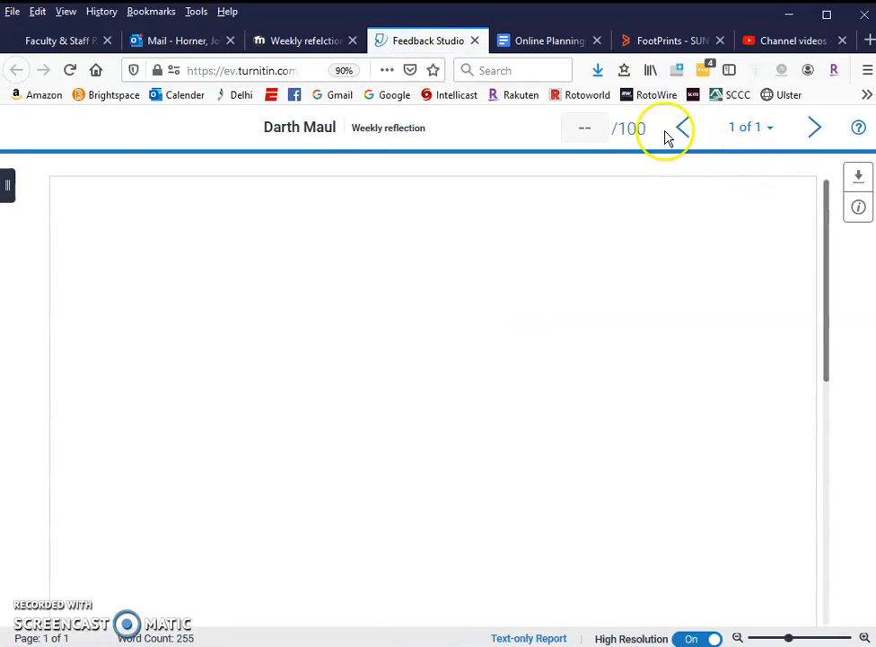
pyautogui.click(576, 127)
pyautogui.write('100')
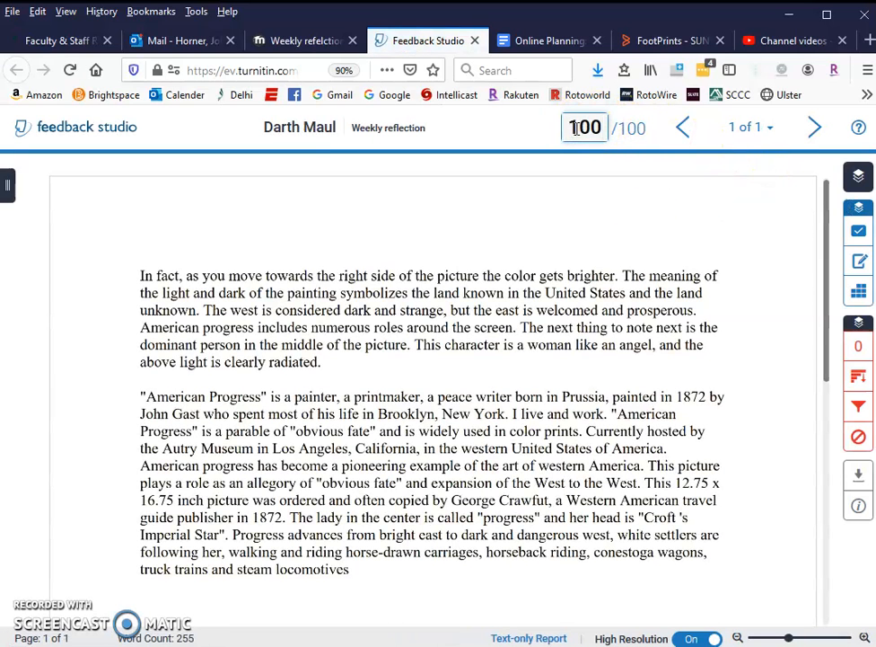
pyautogui.click(405, 338)
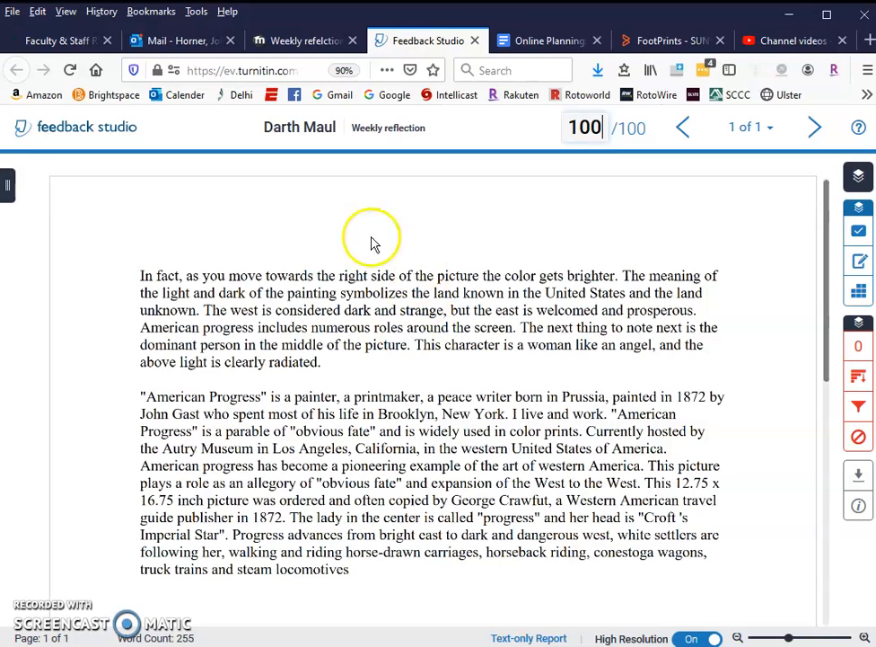
pyautogui.click(476, 41)
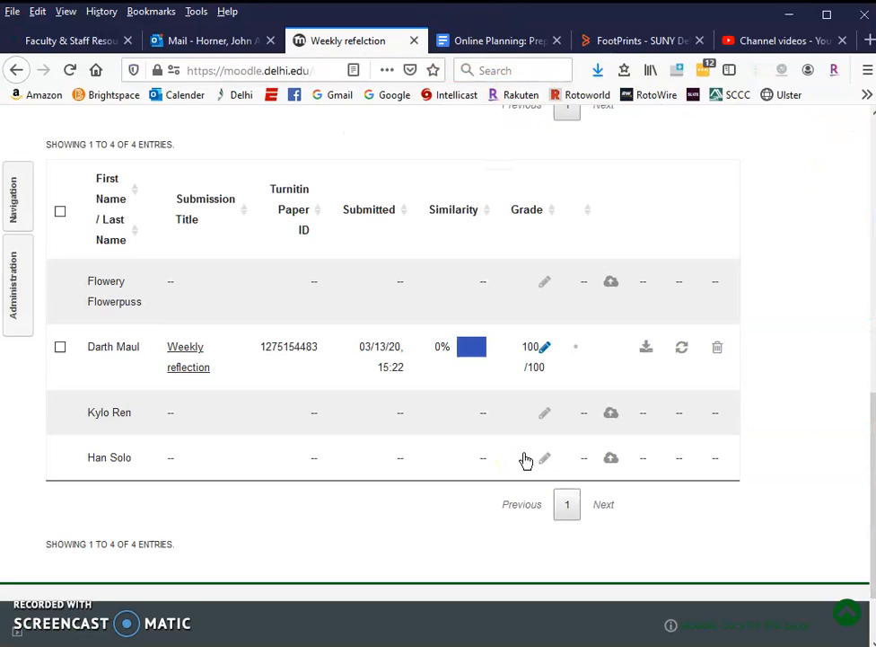
pyautogui.click(519, 379)
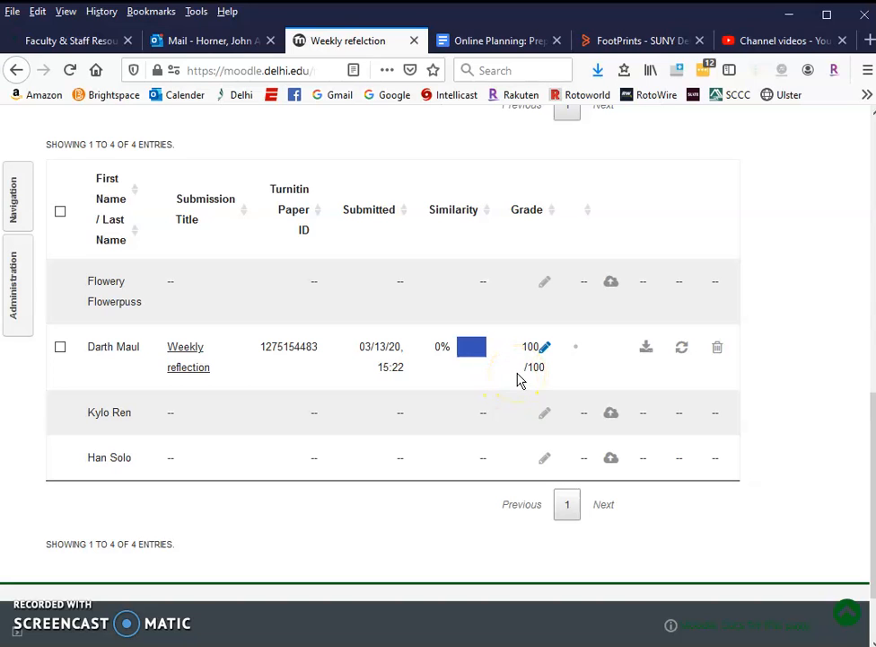